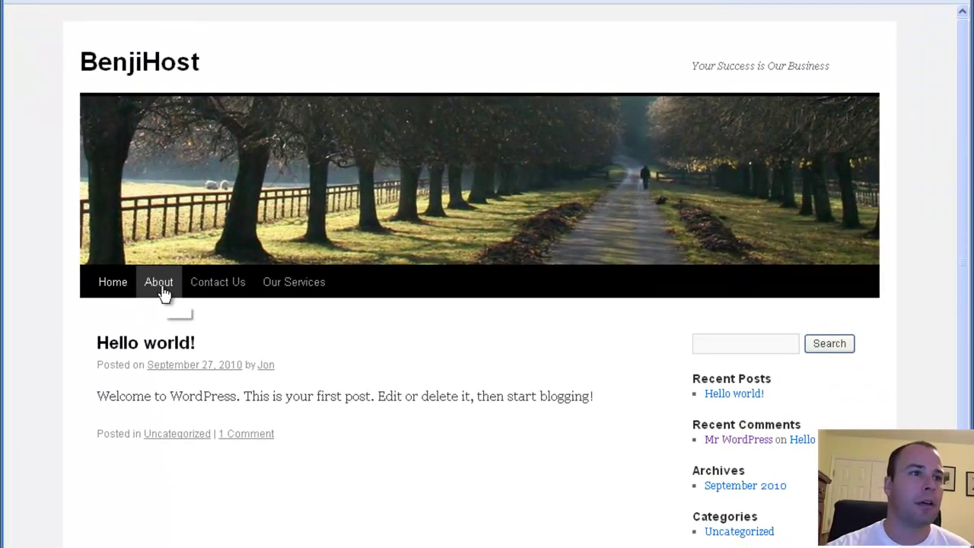
# - Open the live site's About page showing its default sample text
pyautogui.click(163, 291)
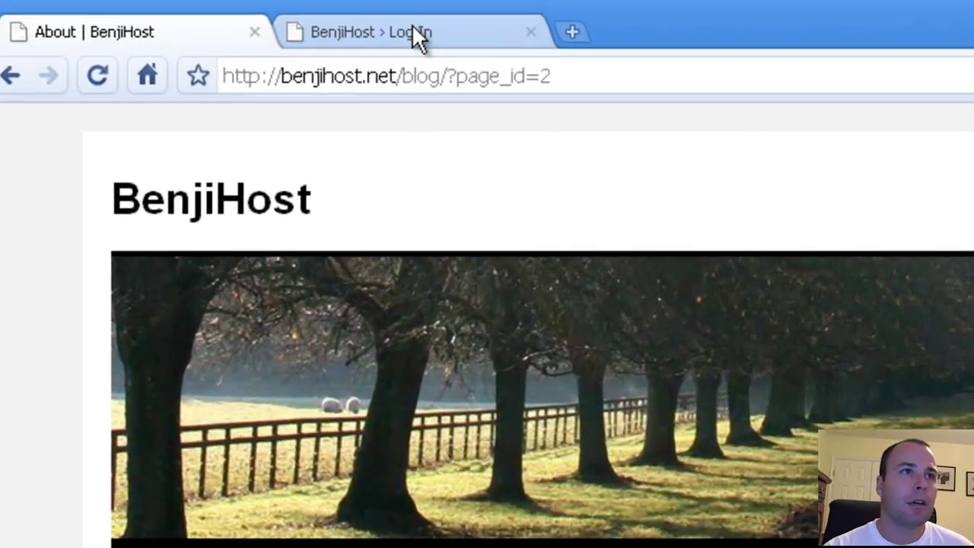
# - Log in to the BenjiHost admin with the pre-filled admin credentials
pyautogui.click(441, 45)
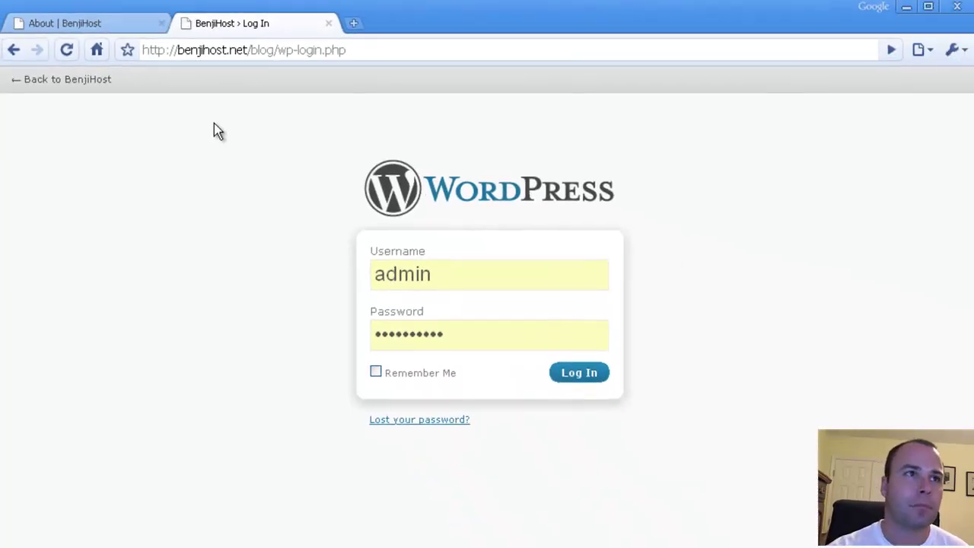
pyautogui.click(583, 381)
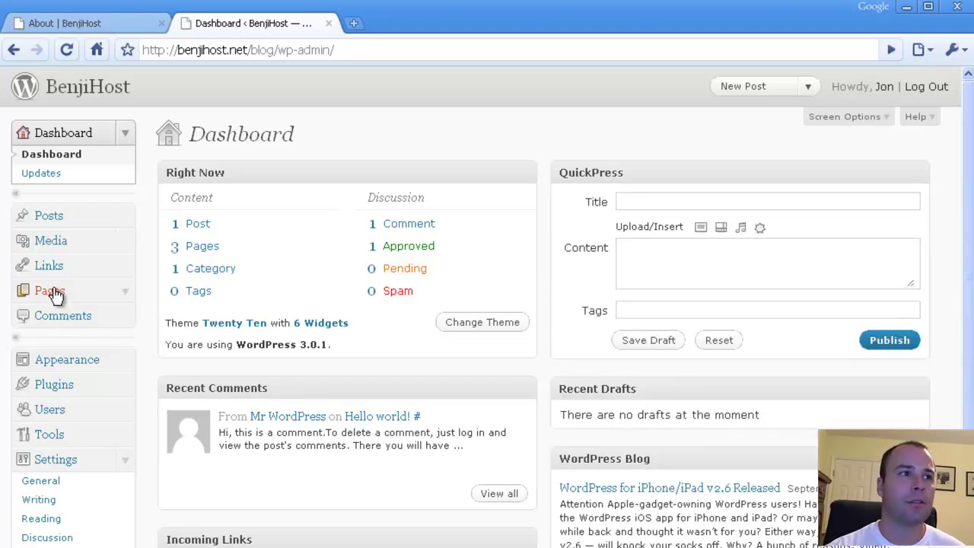
# - Open the About page in the page editor from the Pages list
pyautogui.click(55, 295)
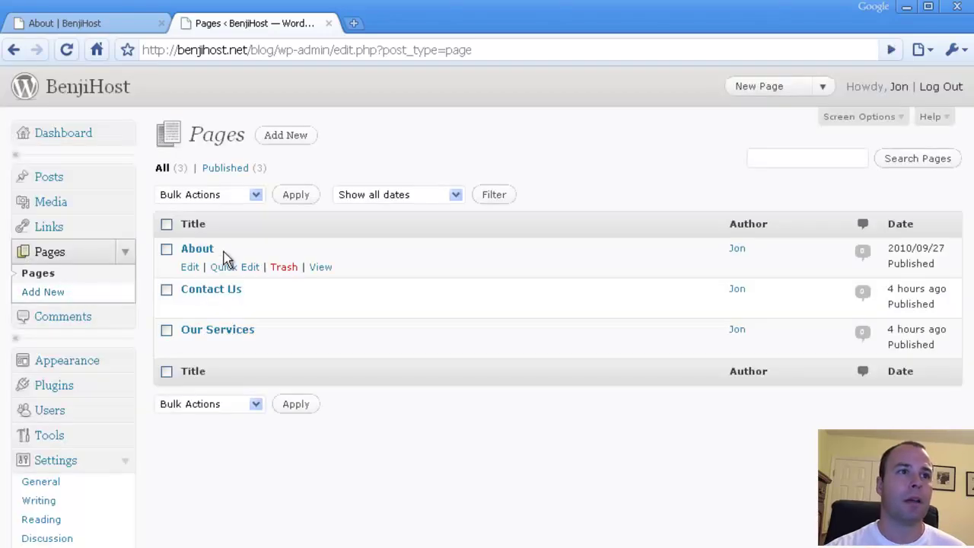
pyautogui.click(190, 273)
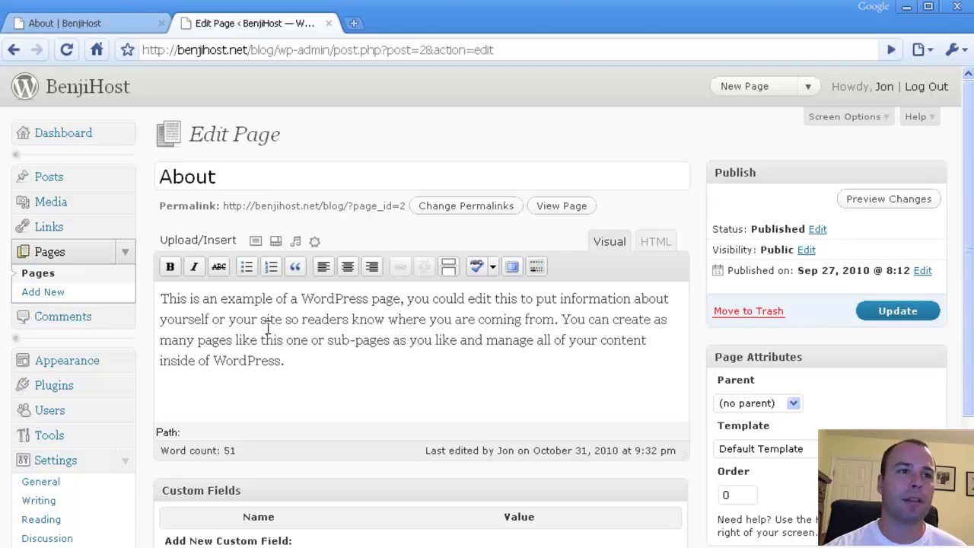
pyautogui.click(120, 25)
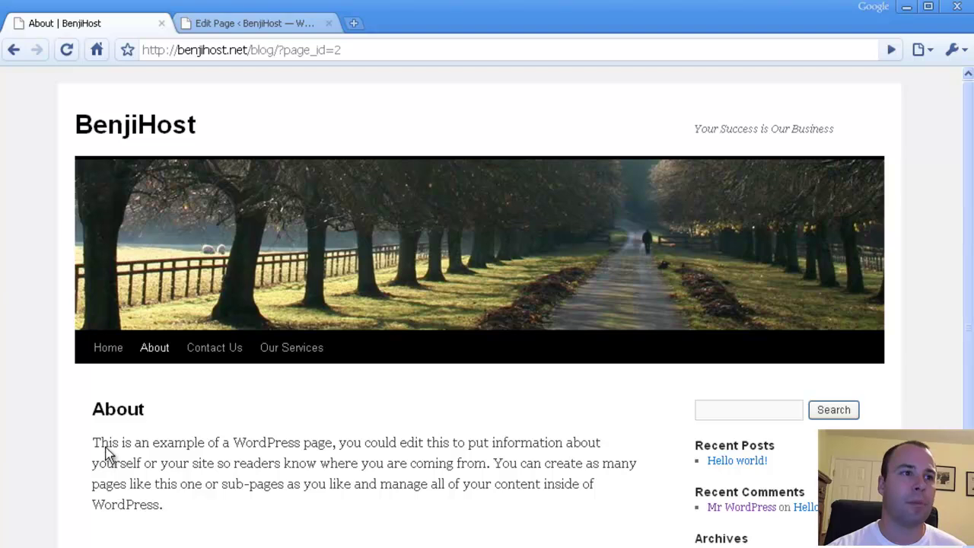
pyautogui.click(246, 24)
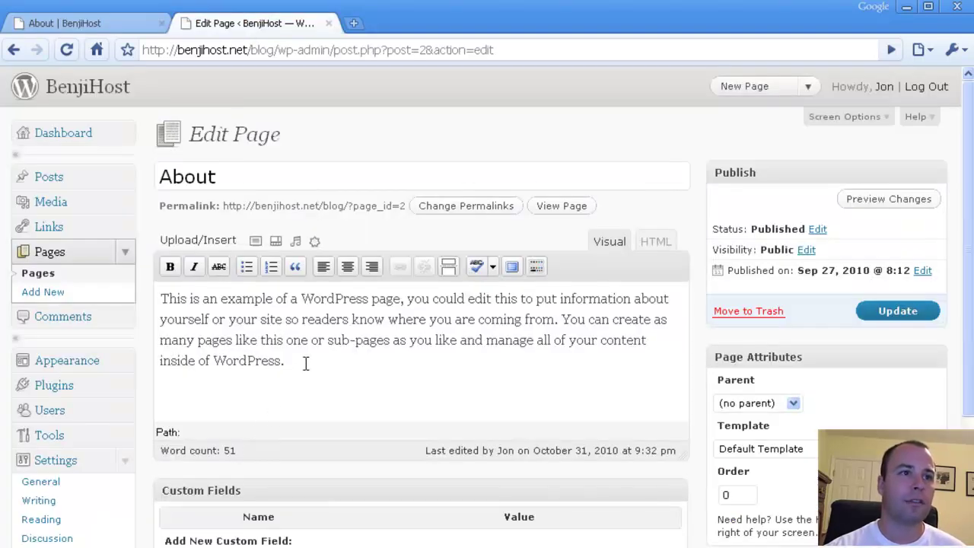
# - Place the cursor before 'You can create' and bring up the add-image upload window
pyautogui.click(305, 363)
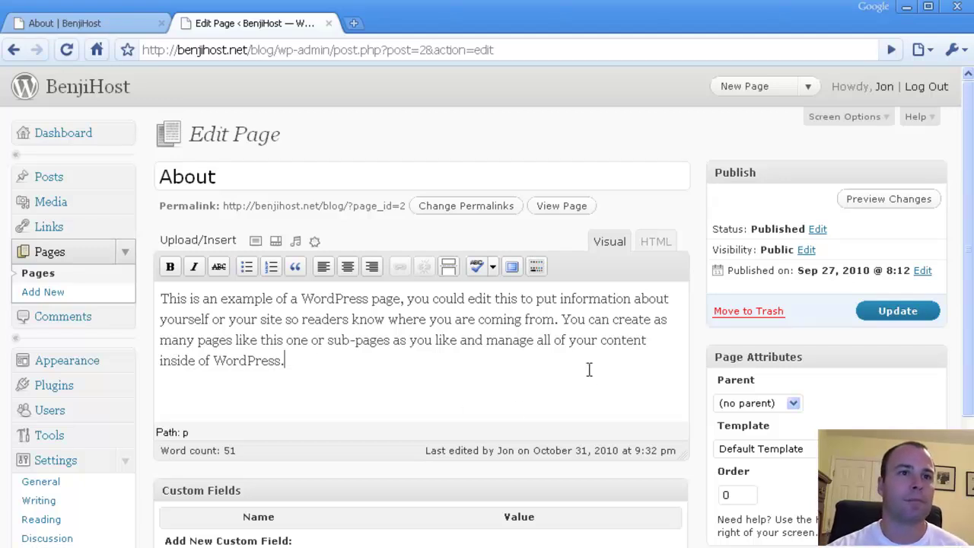
pyautogui.click(563, 320)
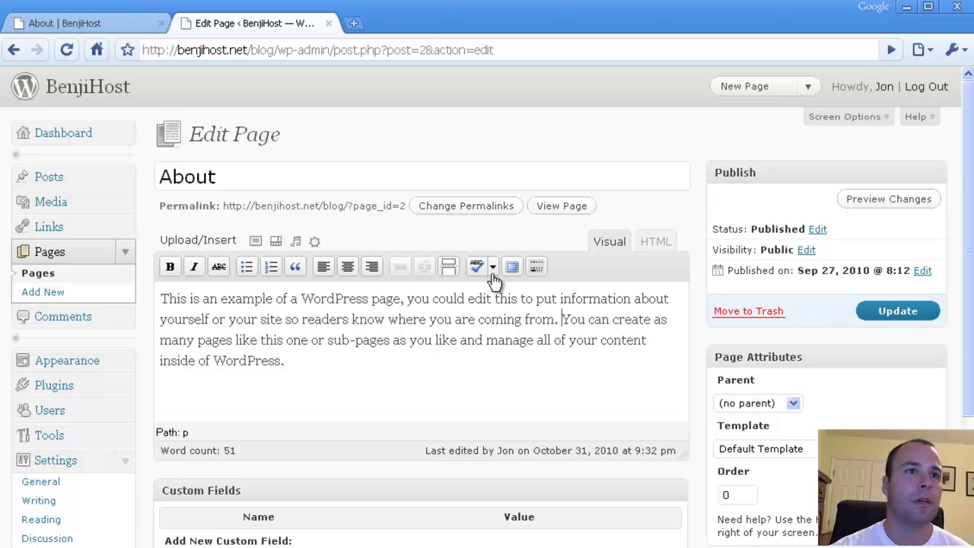
pyautogui.click(261, 243)
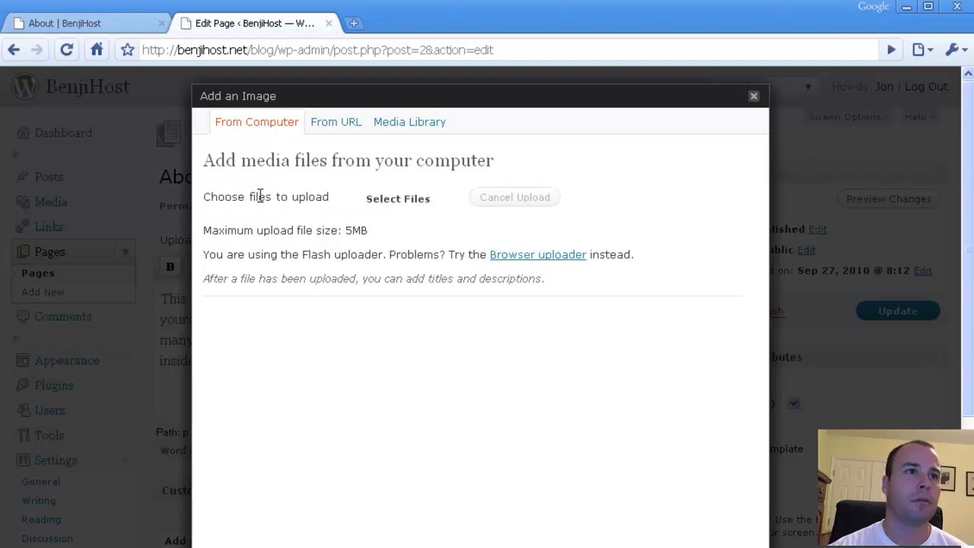
# - Upload logo.png from the computer and set its alignment to Right
pyautogui.click(403, 207)
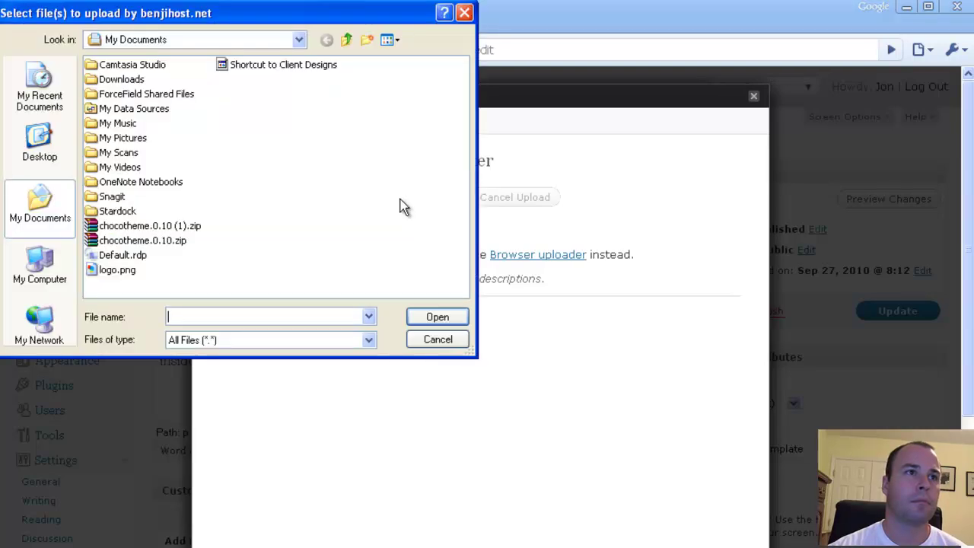
pyautogui.doubleClick(116, 272)
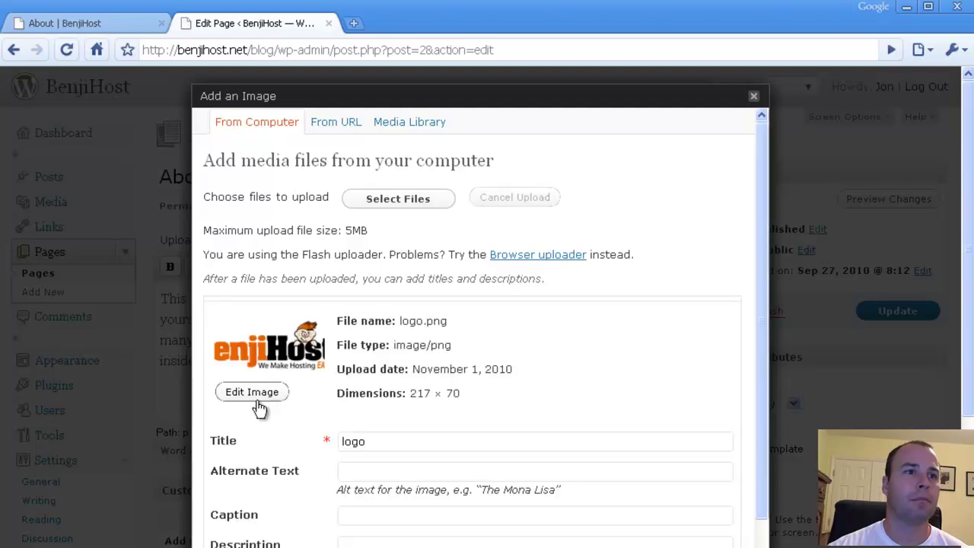
pyautogui.scroll(-2, 311, 496)
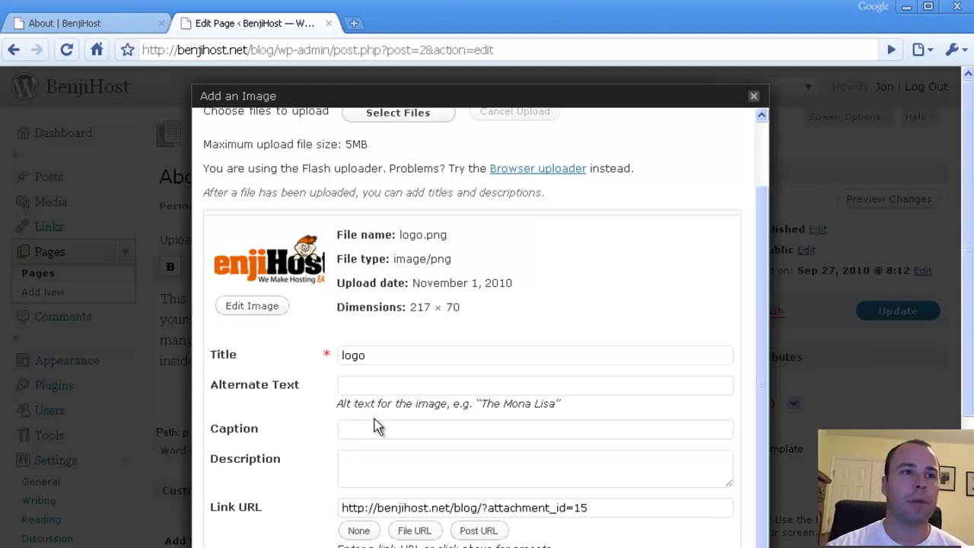
pyautogui.scroll(-2, 299, 450)
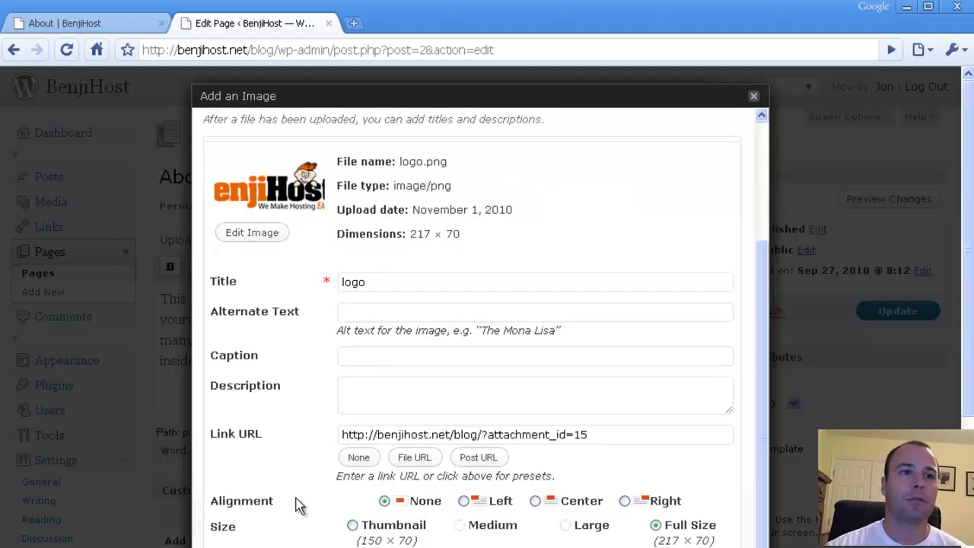
pyautogui.scroll(-1, 533, 483)
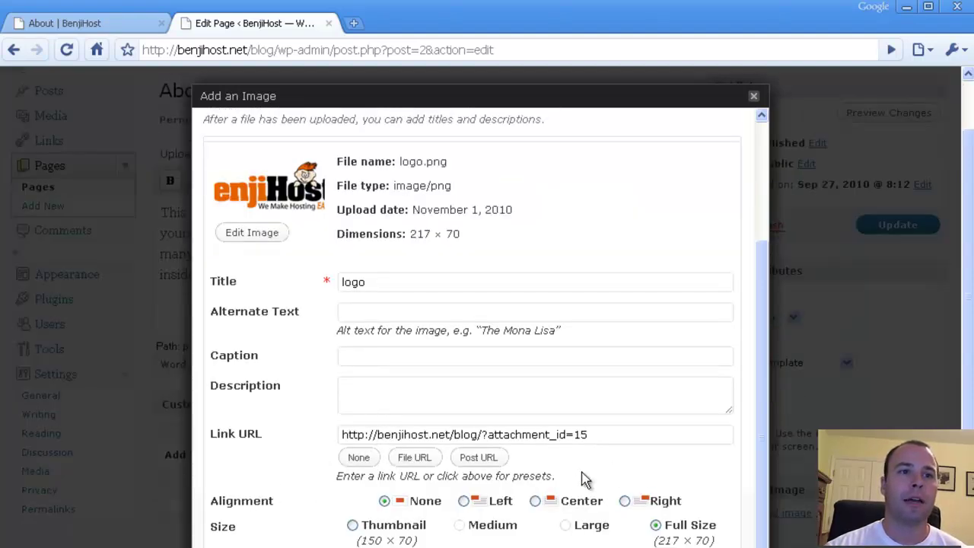
pyautogui.click(625, 502)
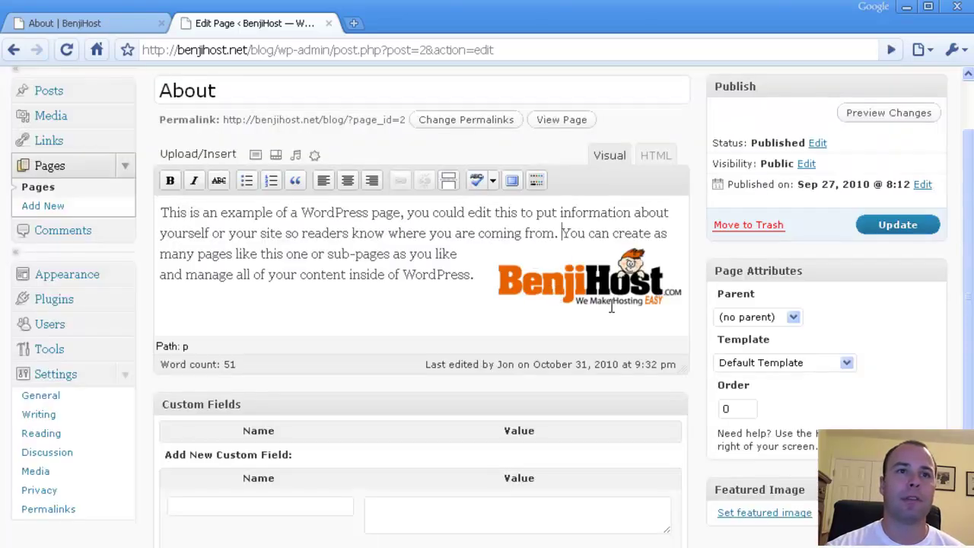
# - Add the line 'Link to the Home Page.' below the paragraph and select 'Home Page'
pyautogui.click(678, 290)
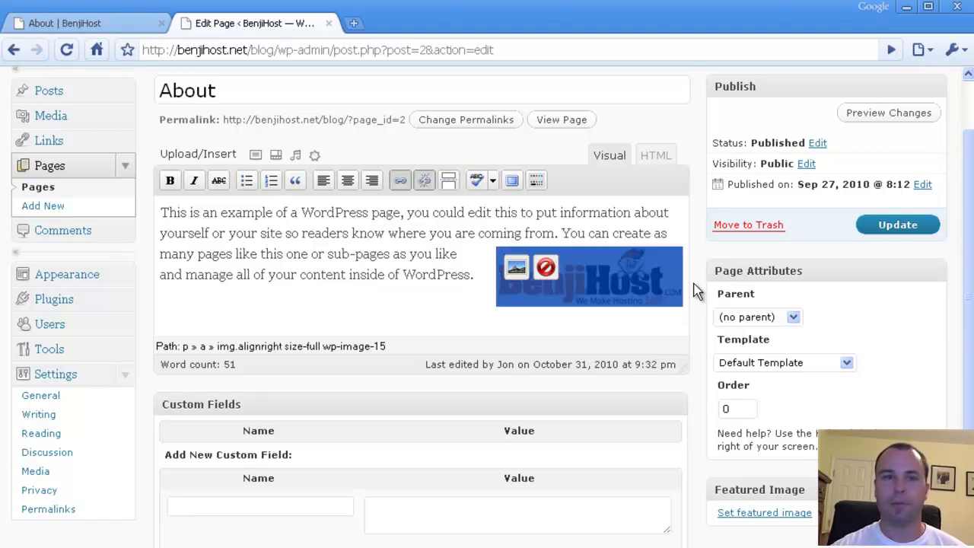
pyautogui.click(697, 290)
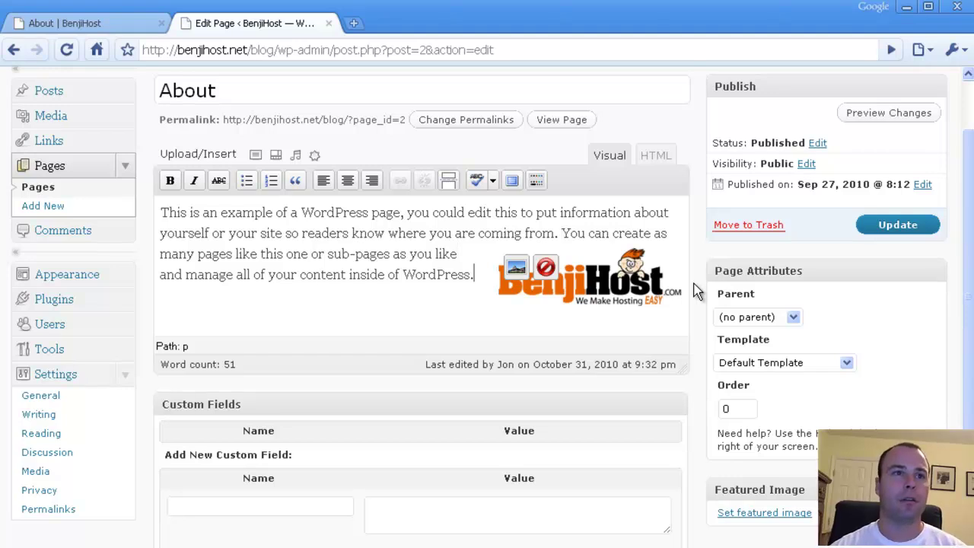
pyautogui.press('Return')
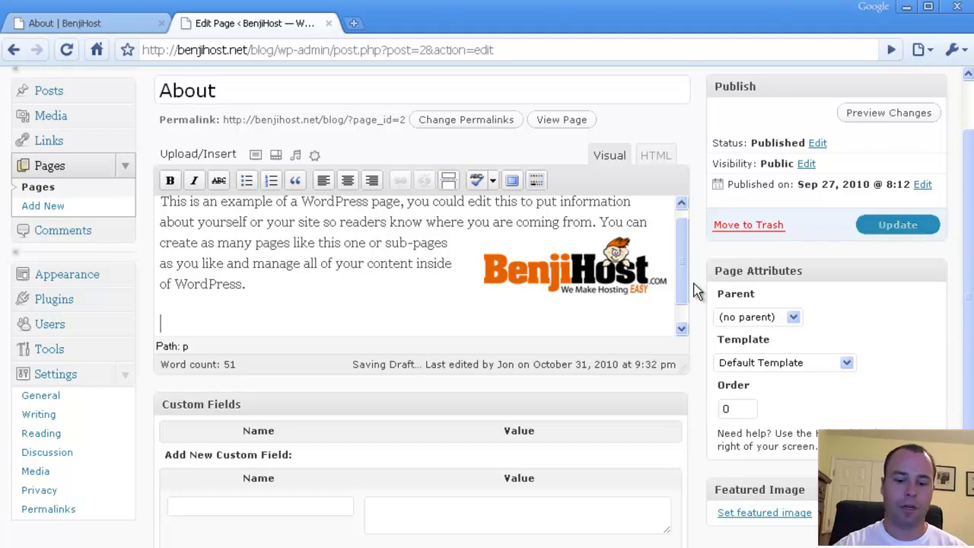
pyautogui.write('L')
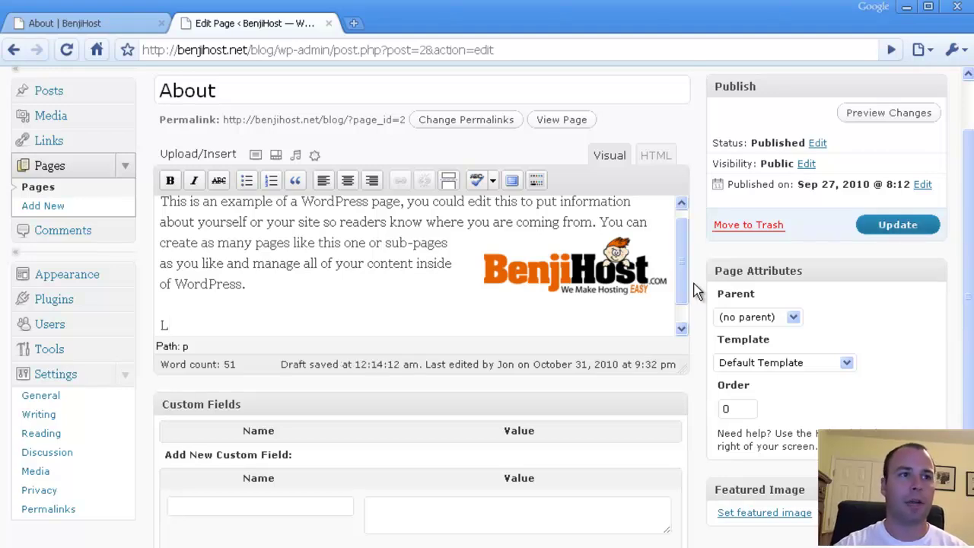
pyautogui.write('ink to ')
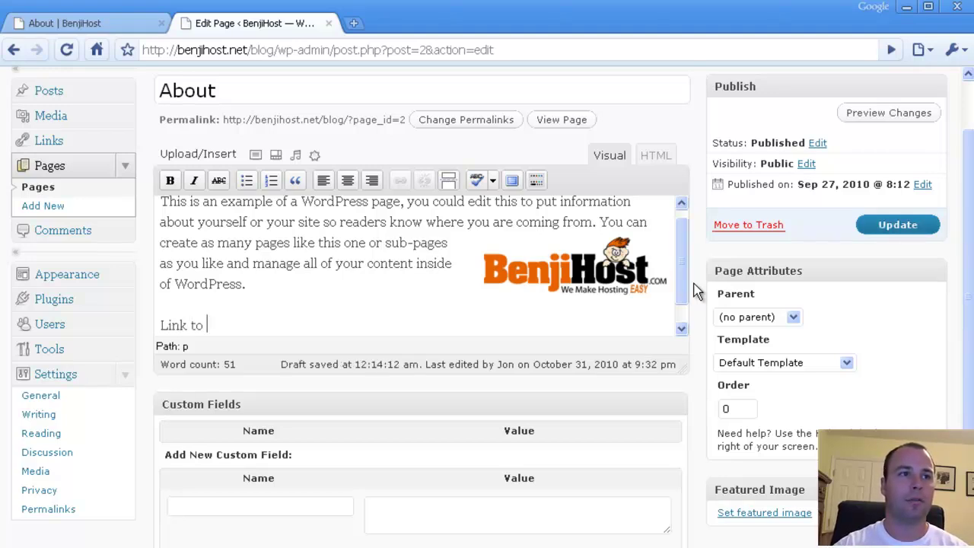
pyautogui.write('the Home Pag')
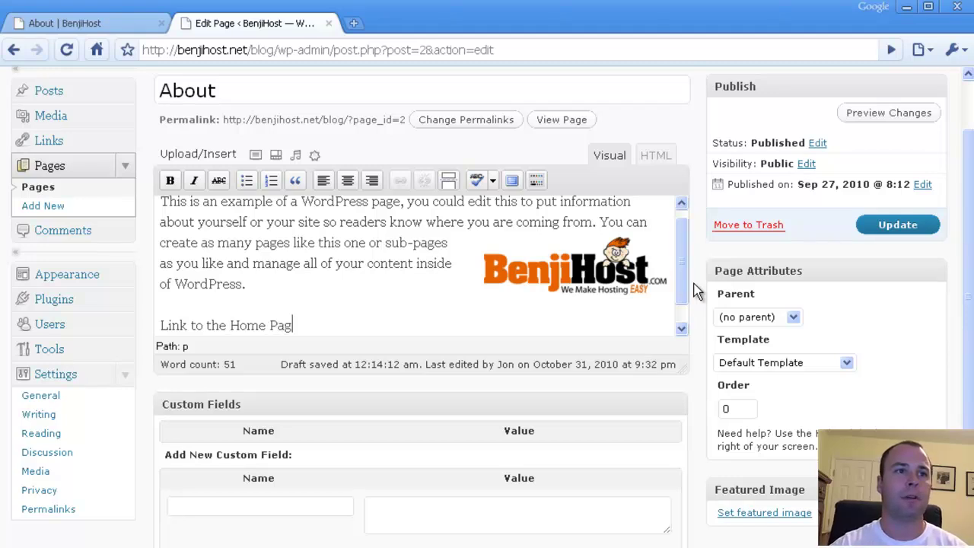
pyautogui.write('e.')
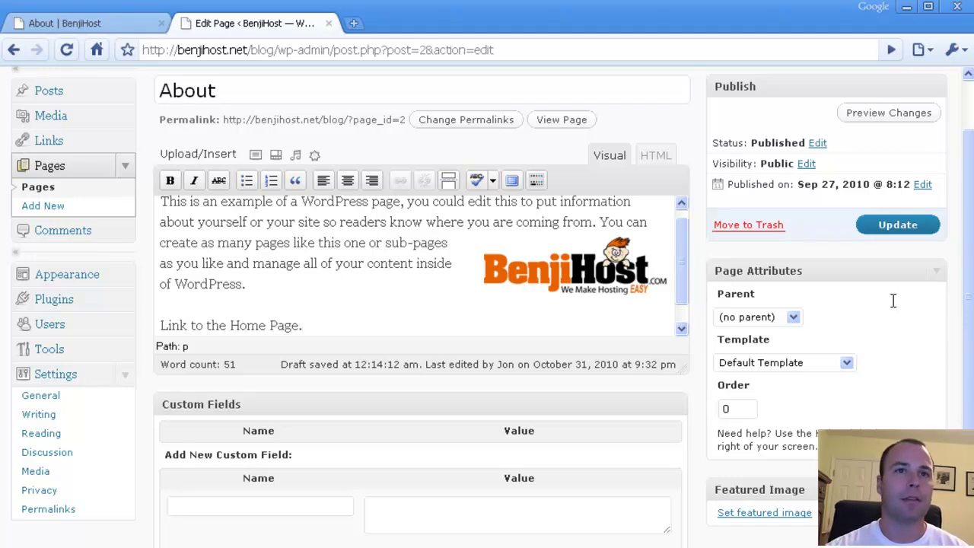
pyautogui.click(230, 326)
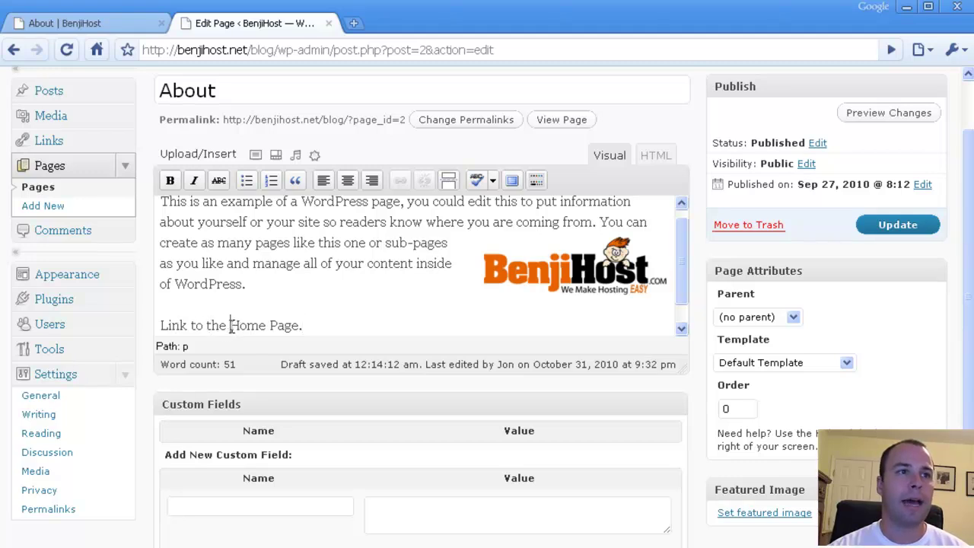
pyautogui.moveTo(230, 326); pyautogui.dragTo(299, 328)
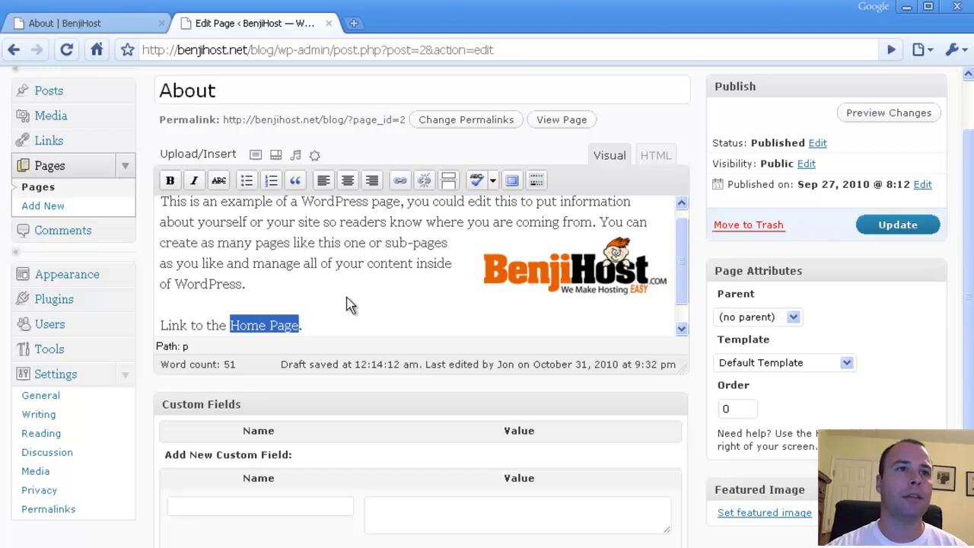
pyautogui.click(401, 186)
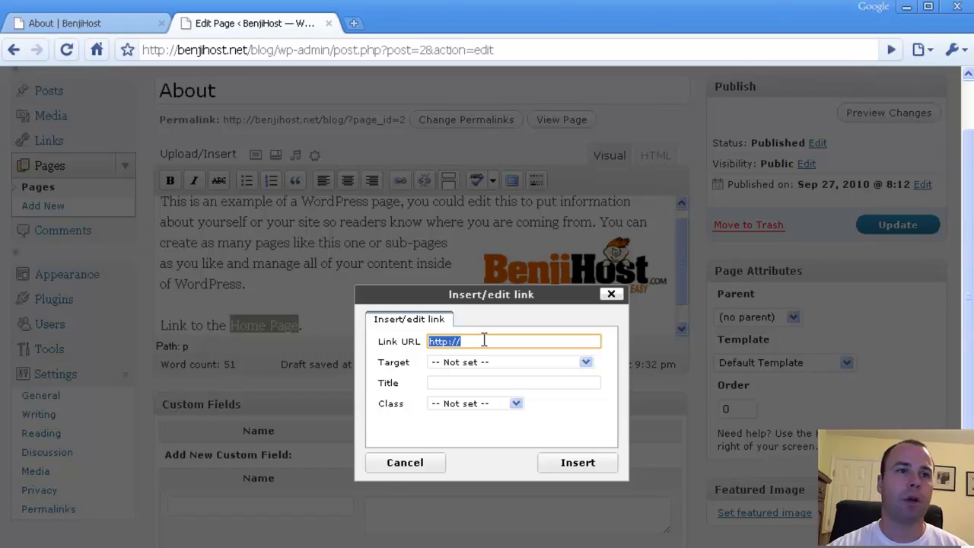
pyautogui.click(483, 340)
pyautogui.write('be')
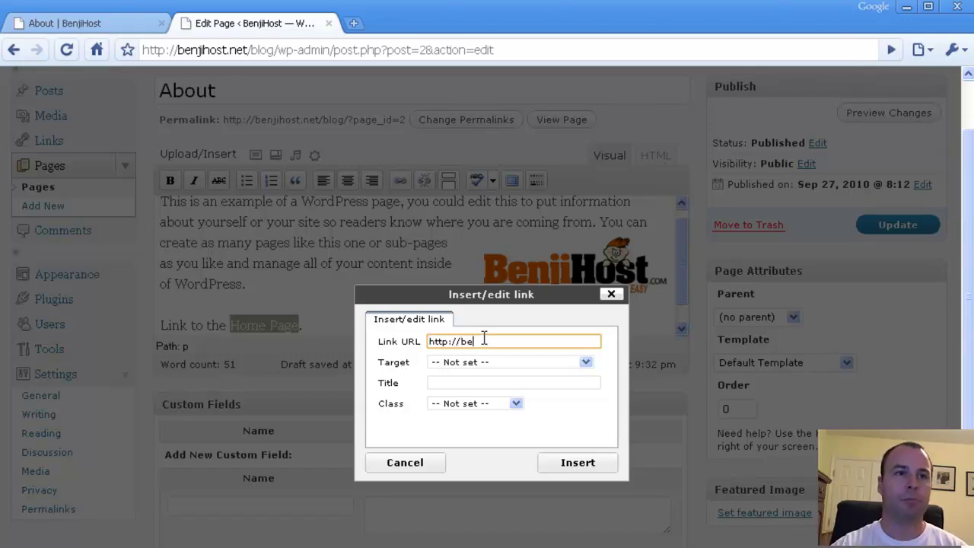
pyautogui.write('njihost')
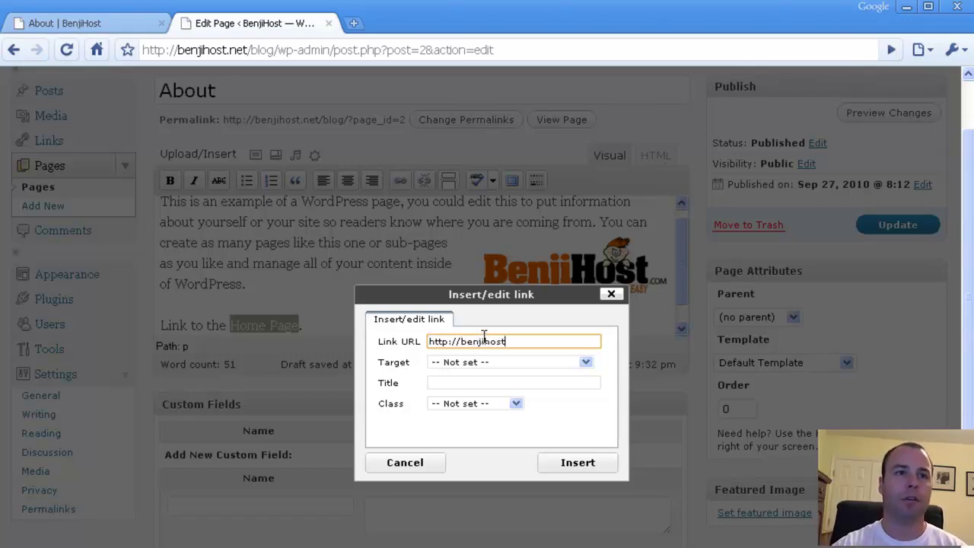
pyautogui.write('.net')
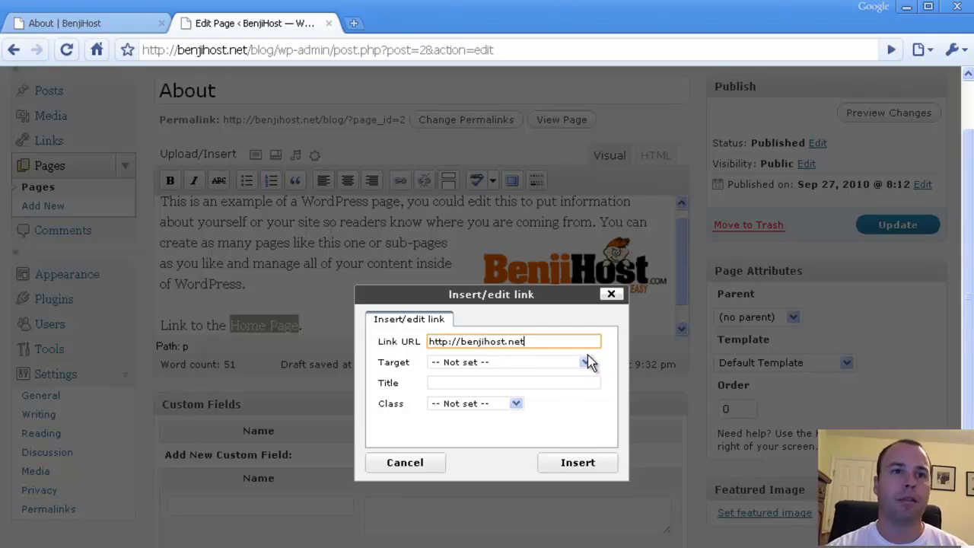
pyautogui.click(585, 362)
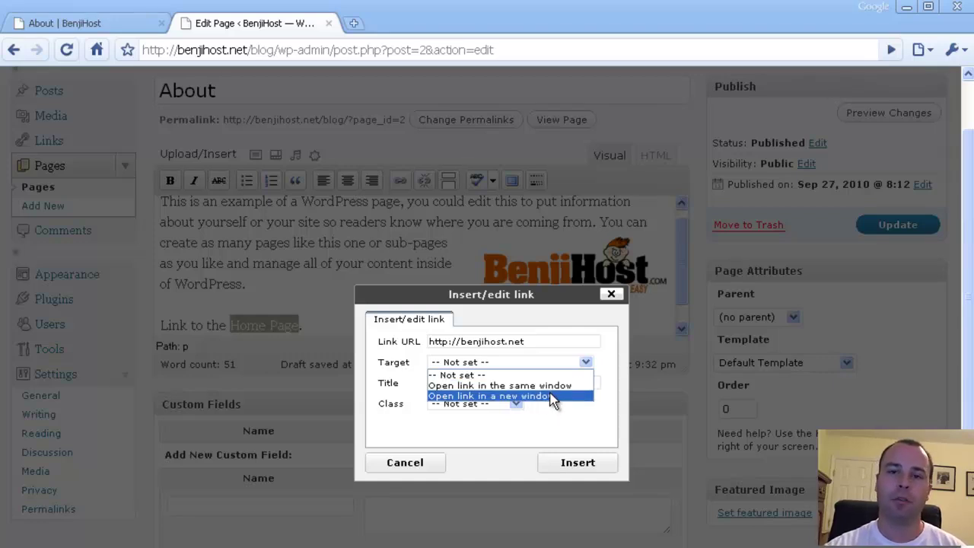
pyautogui.press('Up')
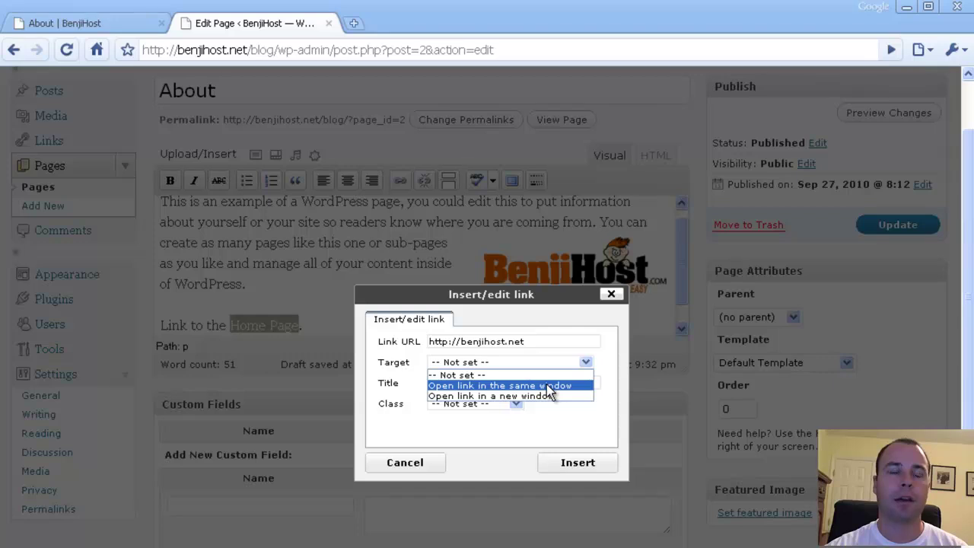
pyautogui.click(545, 385)
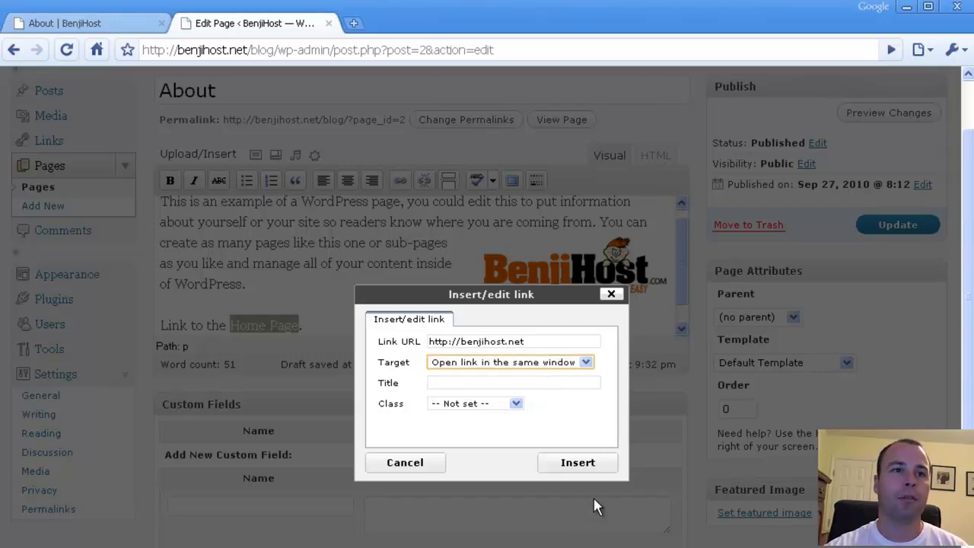
# - Insert the Home Page link, update the About page, and switch to the live About tab
pyautogui.click(582, 459)
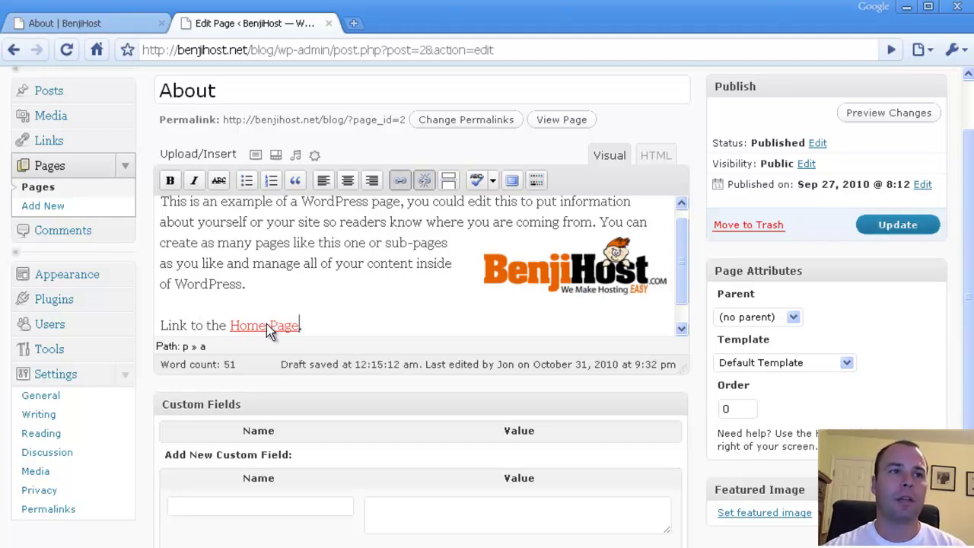
pyautogui.click(900, 228)
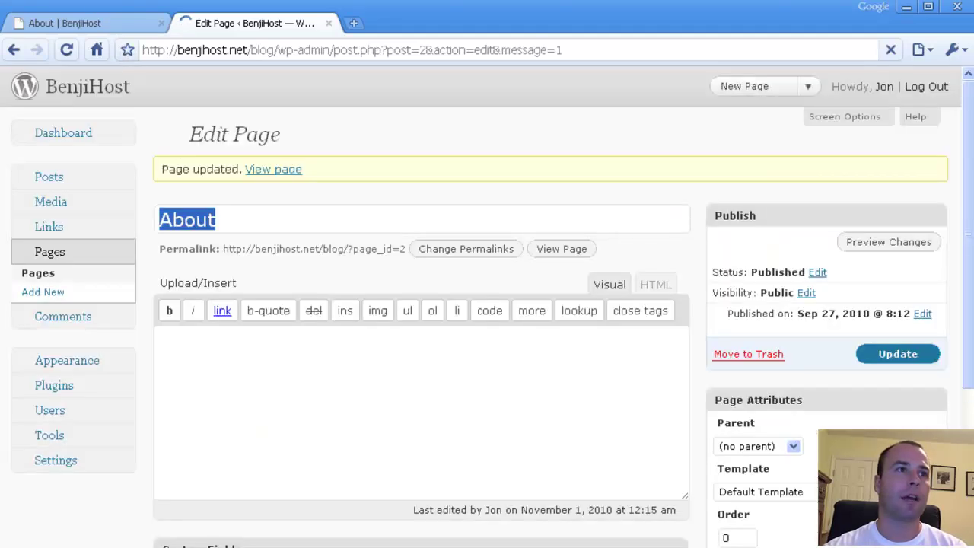
pyautogui.click(68, 26)
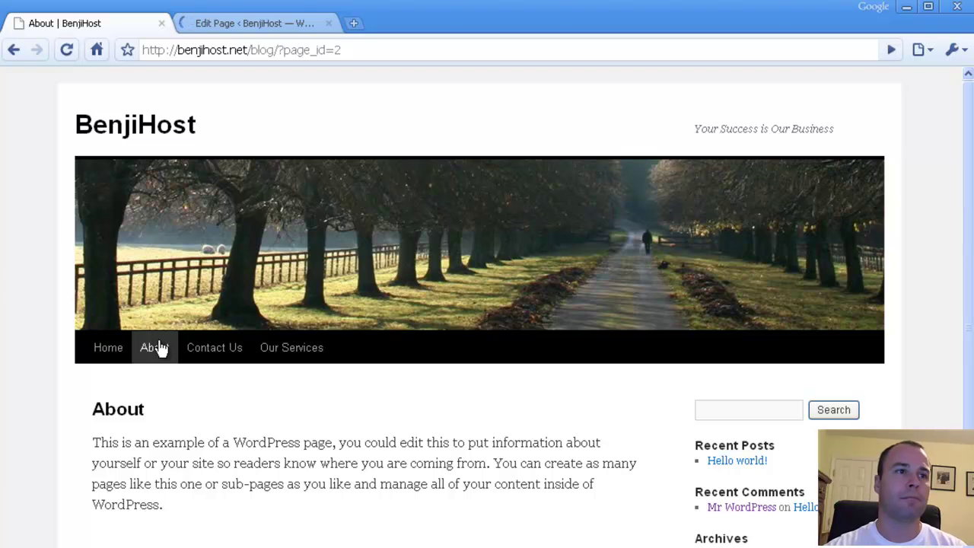
# - Reload the live About page, test the Home Page link to benjihost.net, then go back
pyautogui.click(157, 349)
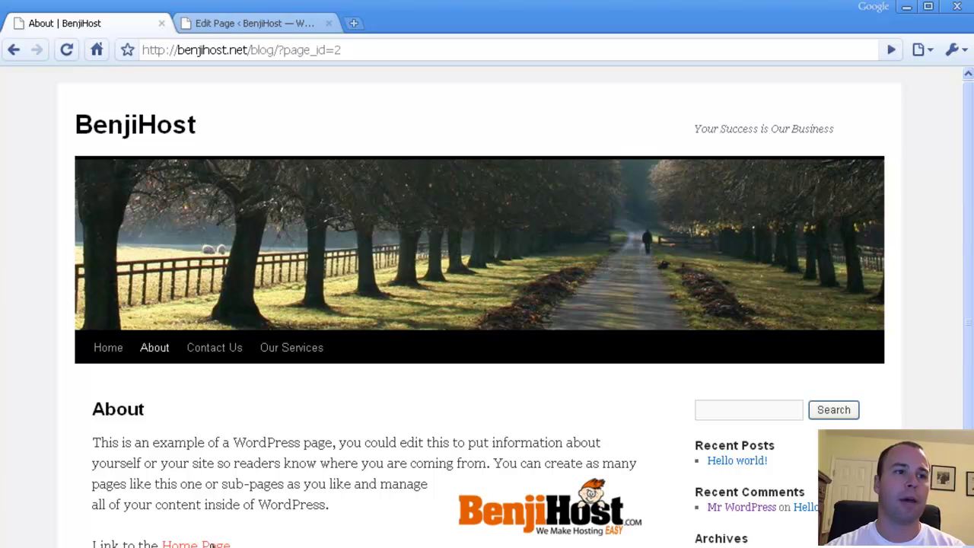
pyautogui.click(212, 545)
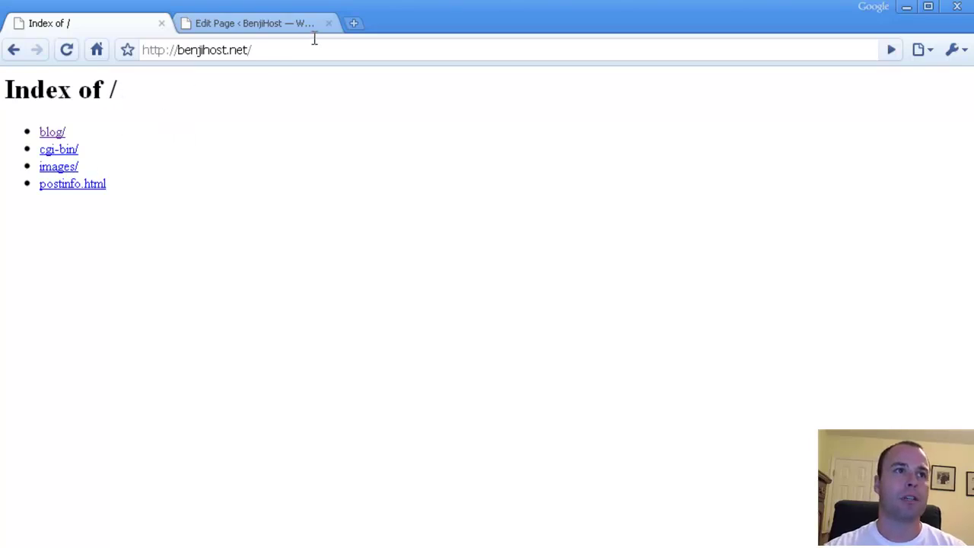
pyautogui.click(15, 52)
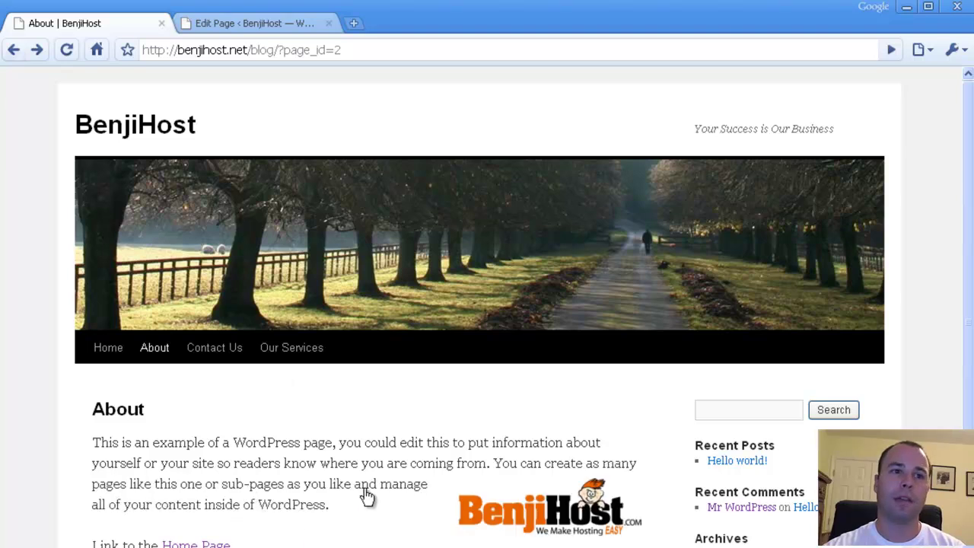